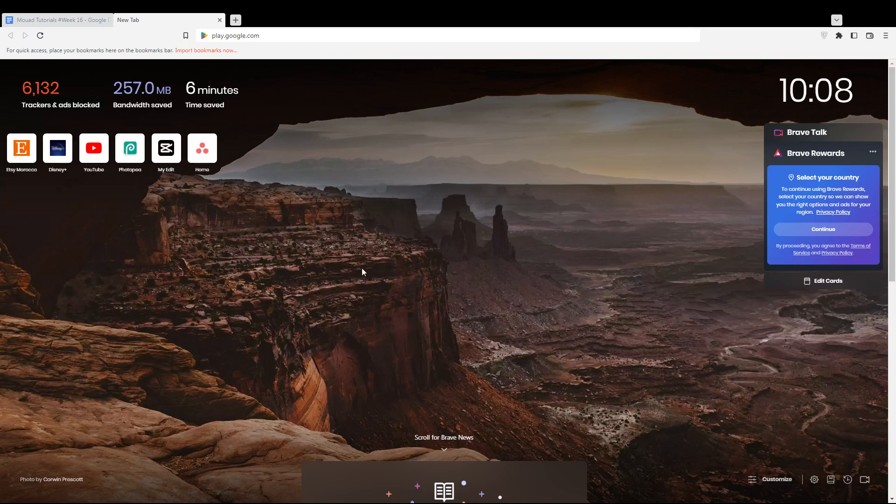
- Search the web for "play console" and open the Google Play Console about page from the results
key(ctrl+l)
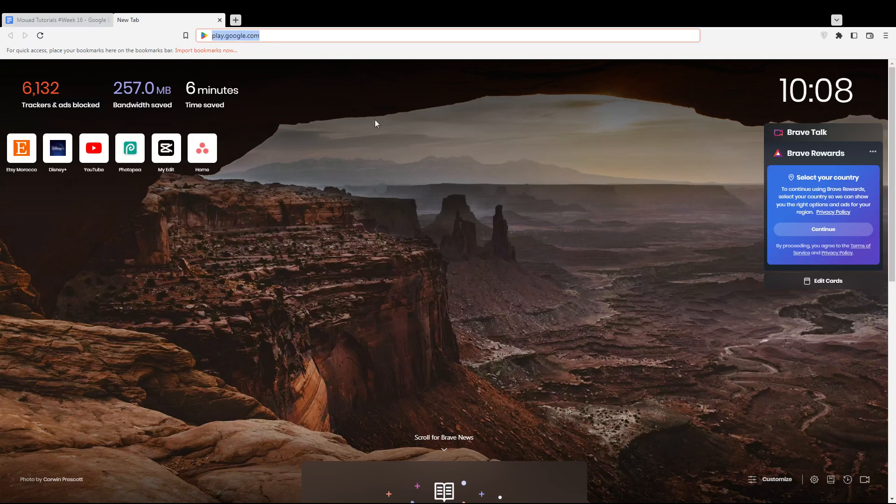
text(play )
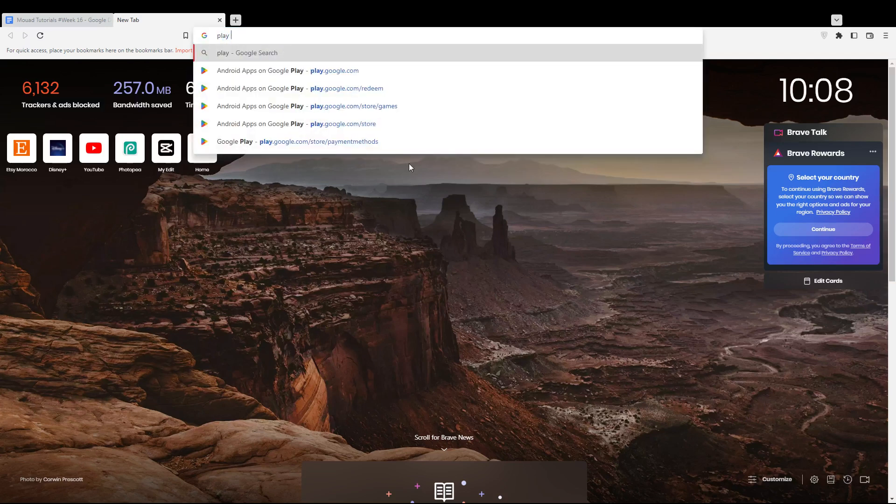
text(cons)
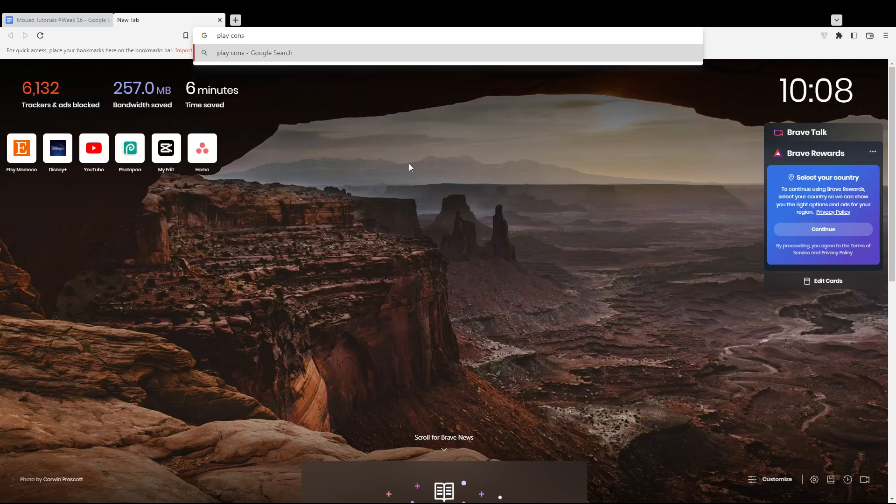
text(ole)
key(Return)
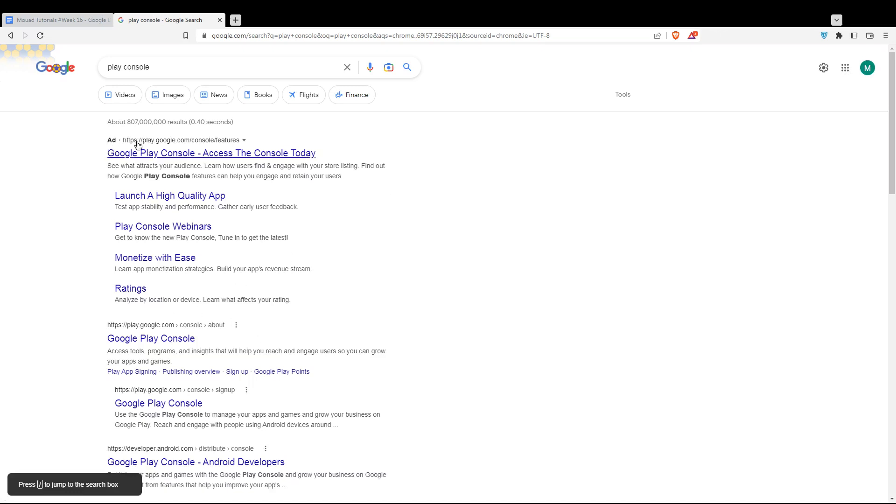
click(150, 339)
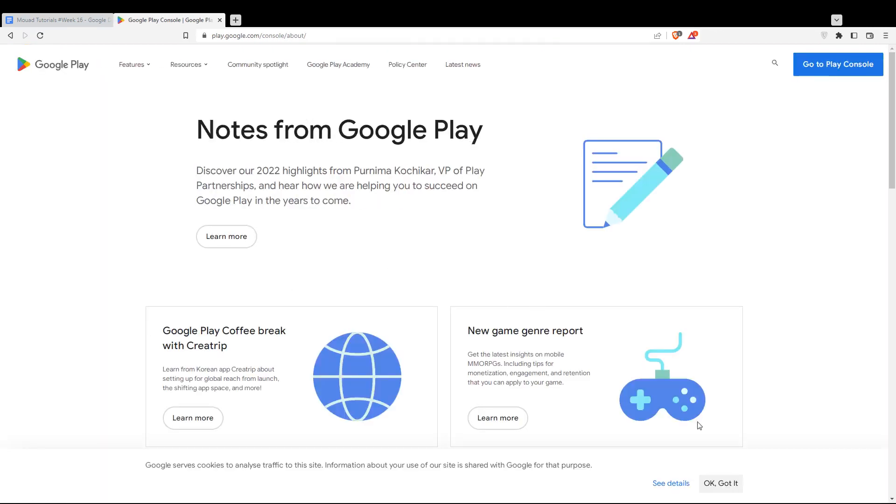
- Accept the cookie notice, look over the Google Play Console page and go to Play Console
click(733, 488)
scroll(432, 199, down, 5)
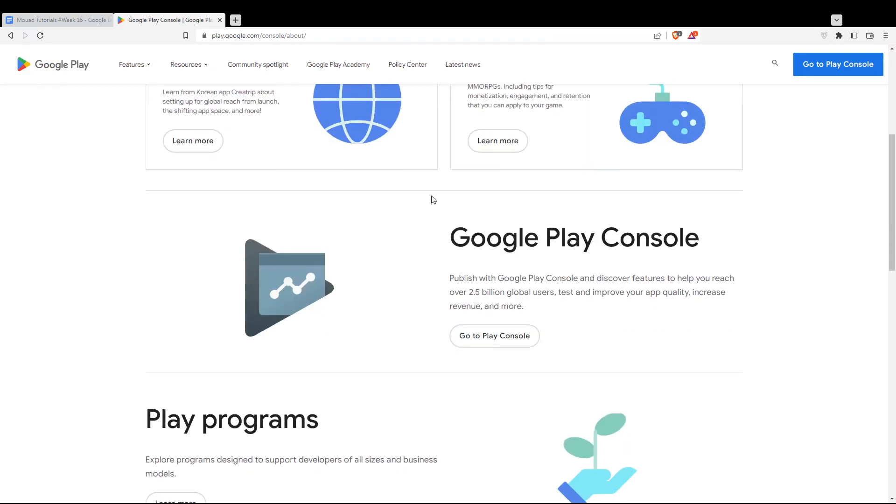
scroll(433, 200, up, 5)
scroll(433, 200, down, 5)
scroll(430, 198, up, 5)
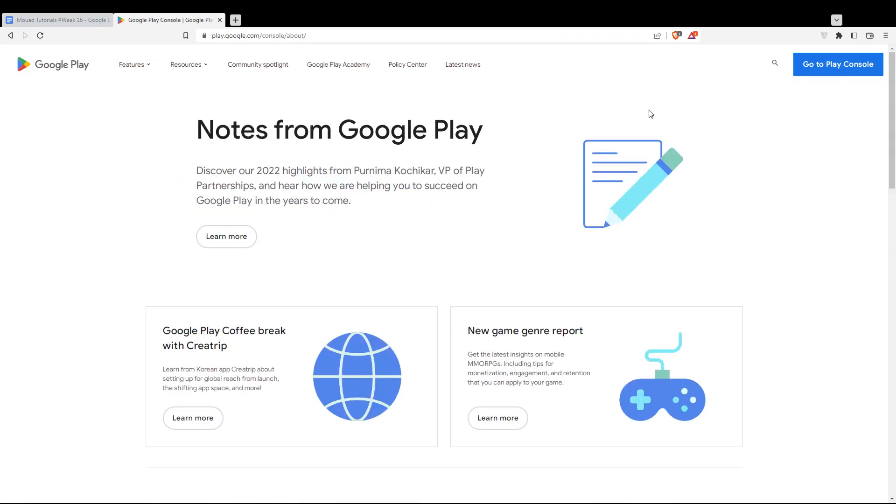
click(835, 75)
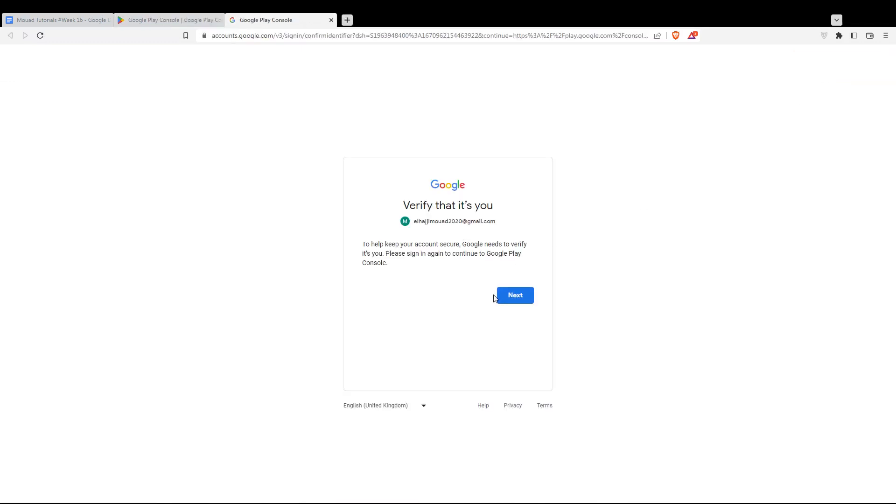
- Verify the Google account for Play Console by entering the account password
click(525, 298)
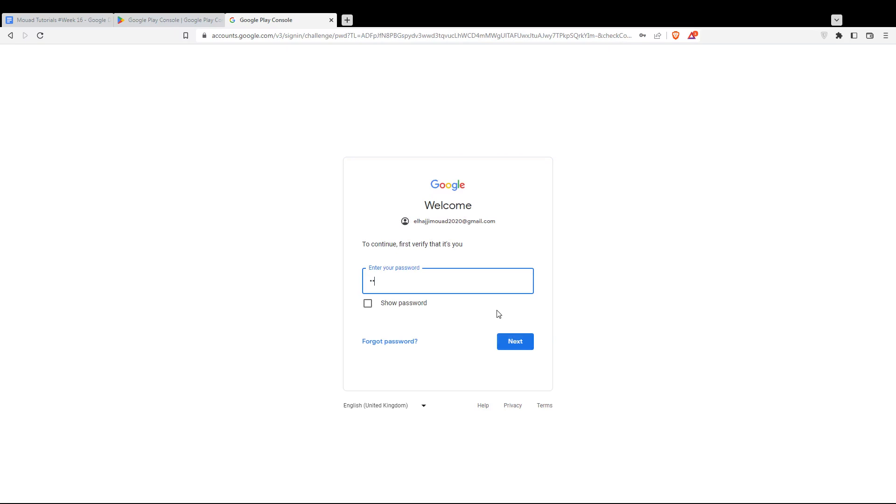
key(BackSpace)
key(BackSpace)
click(283, 339)
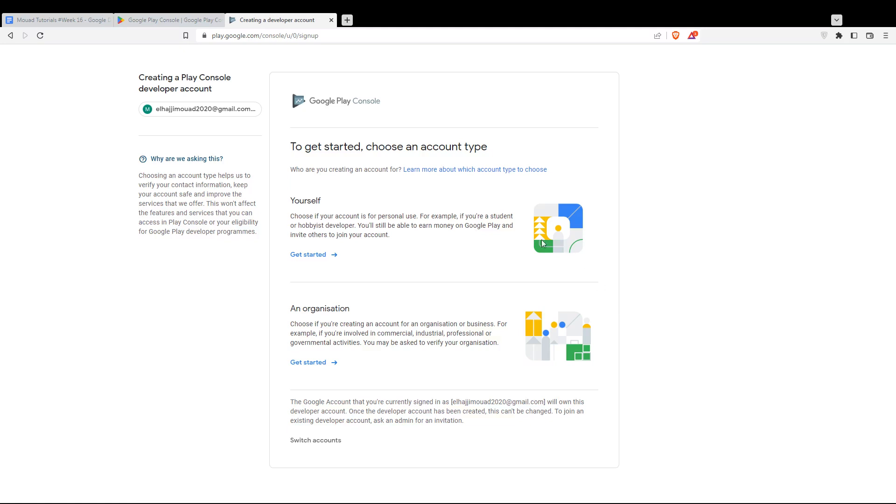
- Choose the Yourself account type for the developer account and review the About you form
click(326, 256)
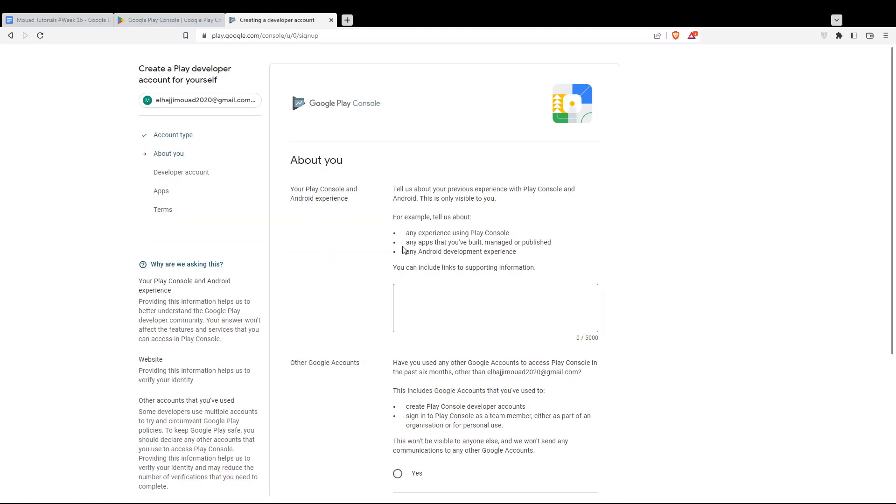
scroll(404, 250, down, 4)
scroll(404, 250, up, 4)
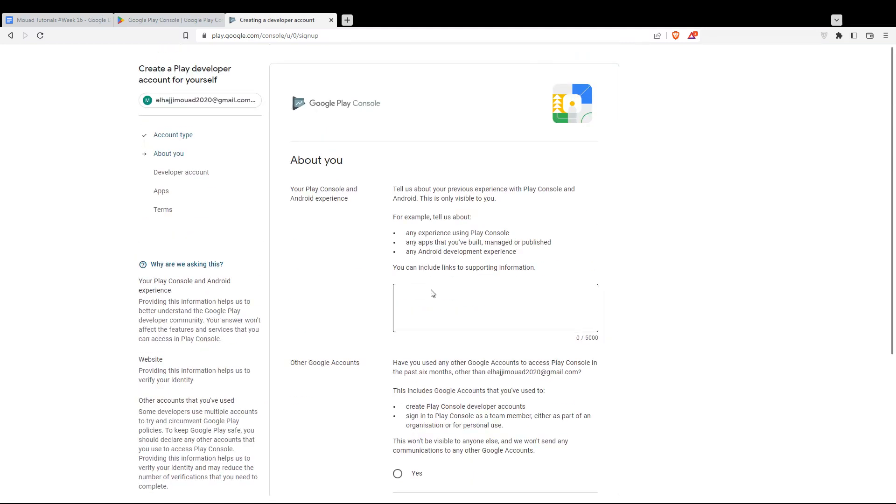
scroll(430, 287, down, 4)
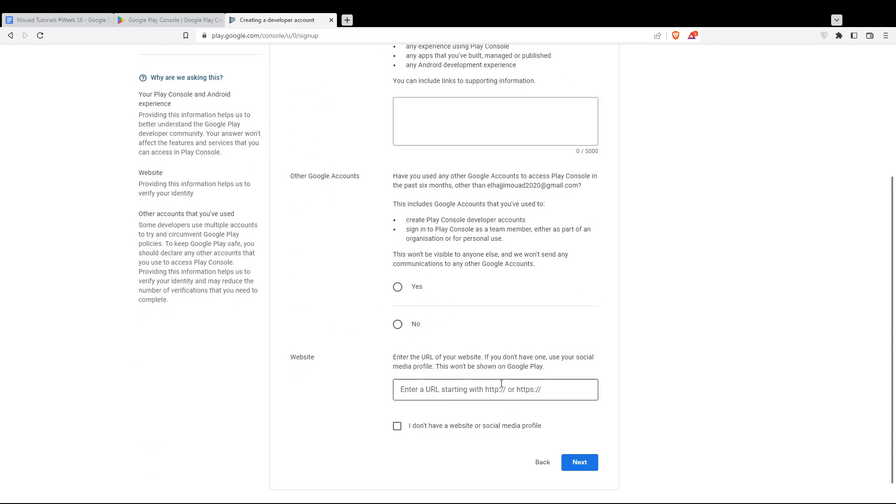
- State that there is no website or social media profile, and answer No to having used other Google Accounts
click(397, 426)
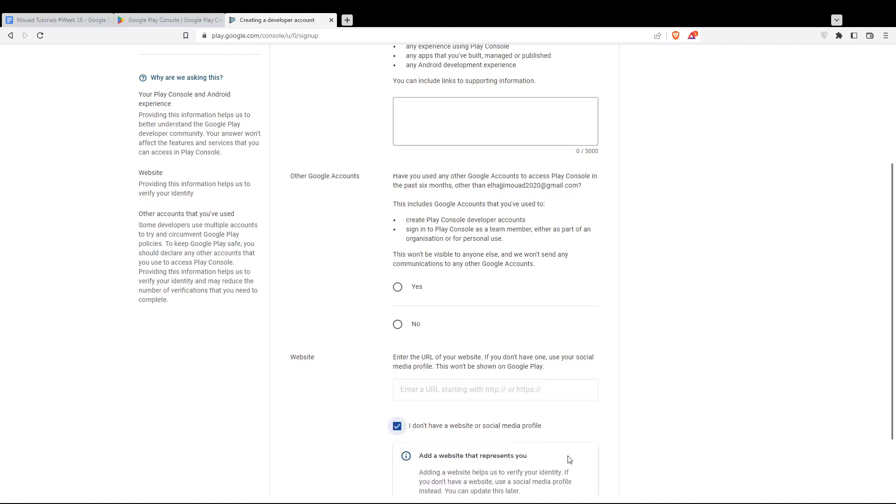
scroll(566, 460, down, 2)
click(587, 451)
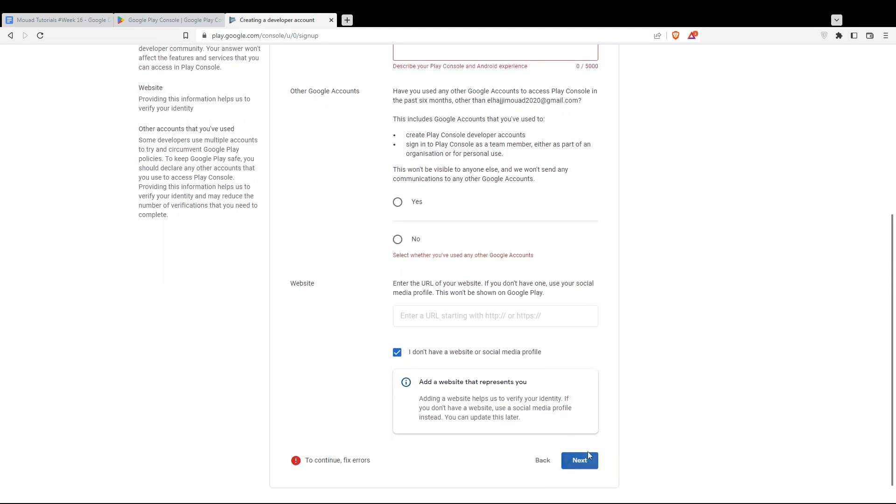
click(398, 242)
scroll(504, 360, down, 2)
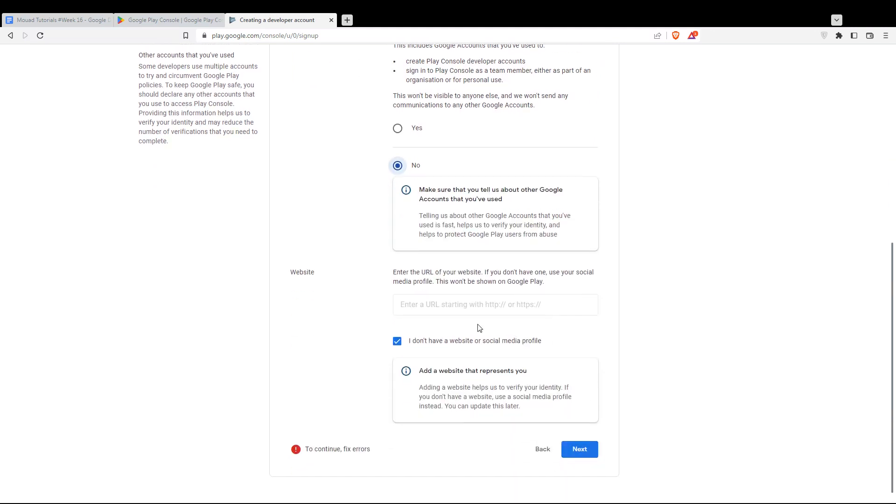
click(586, 455)
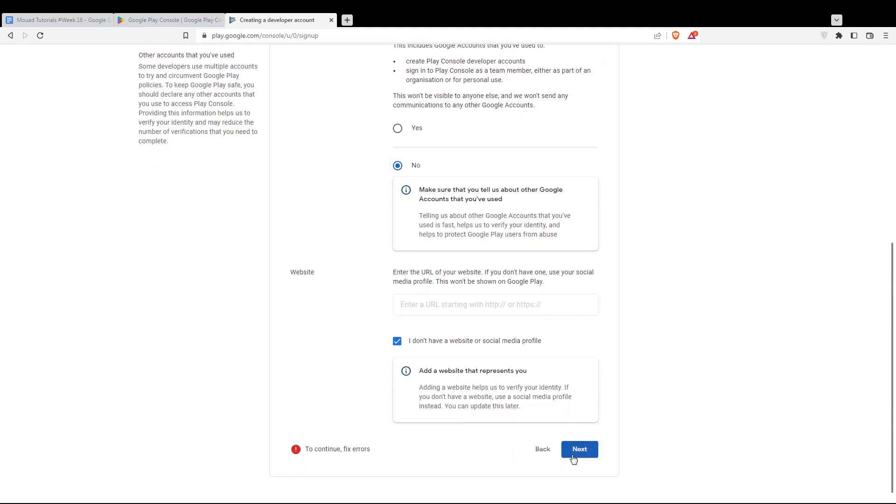
click(362, 452)
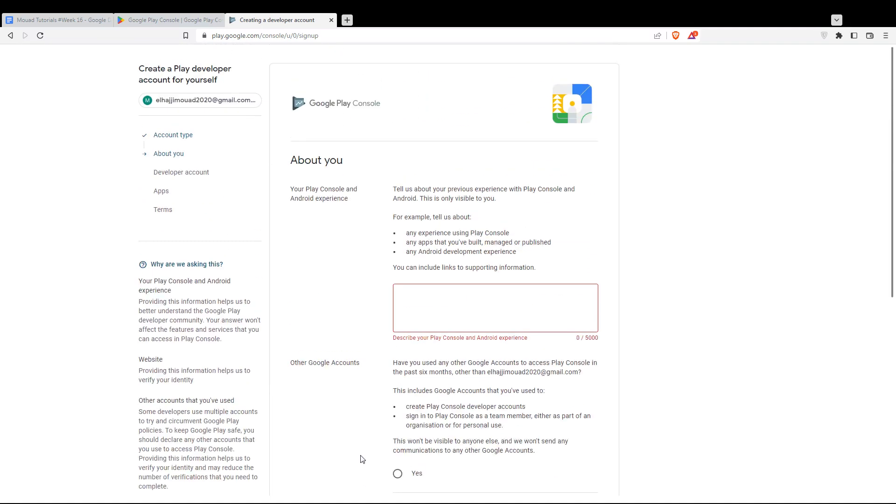
- Enter "game" as the Play Console and Android experience and continue to the Developer account section
click(456, 307)
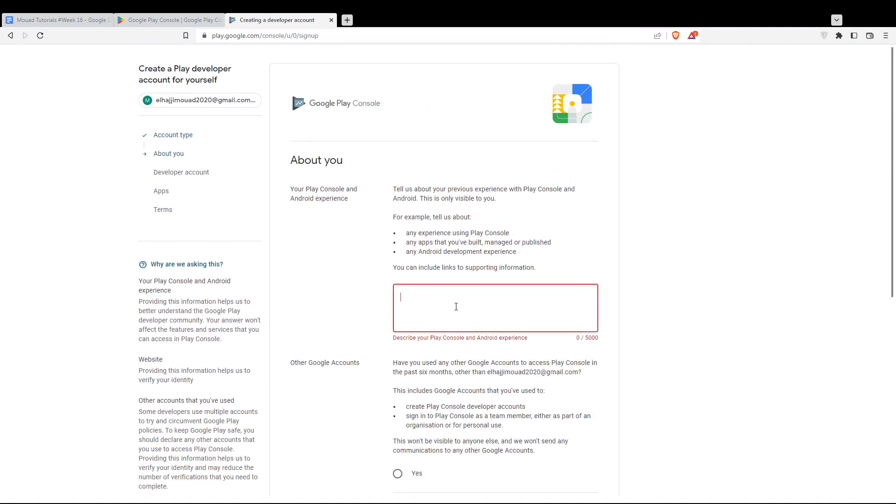
text(game)
scroll(456, 307, down, 7)
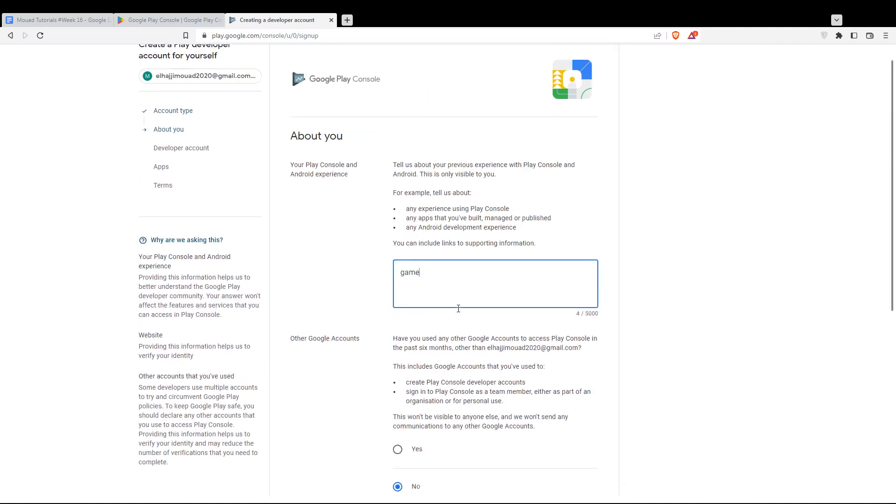
click(581, 450)
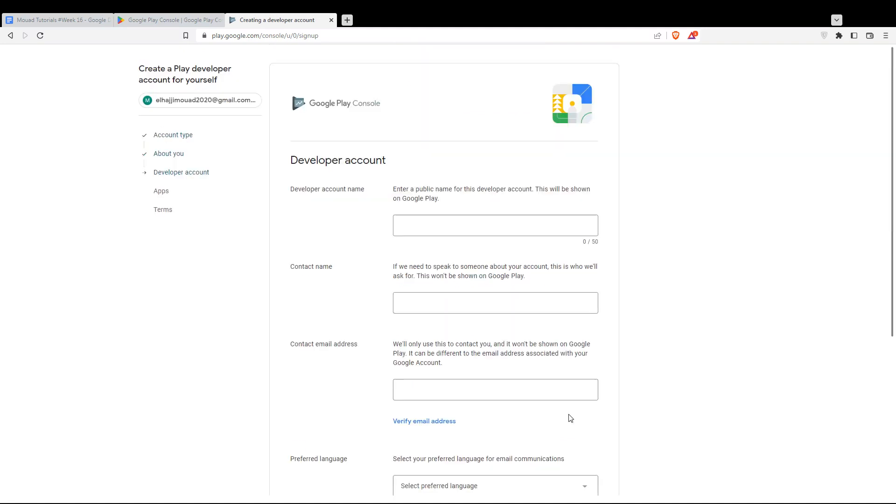
- Set the developer account name to MrOmix and enter the contact's name
click(427, 227)
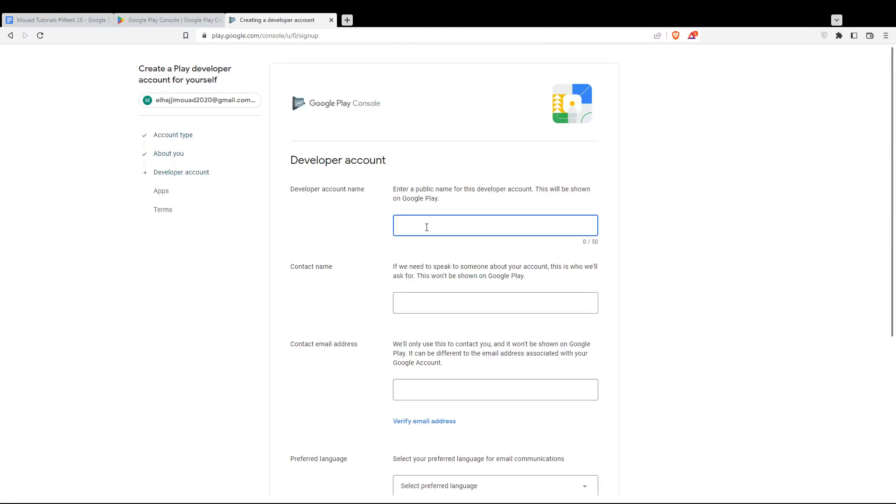
text(MrOmix)
click(444, 298)
scroll(444, 297, down, 2)
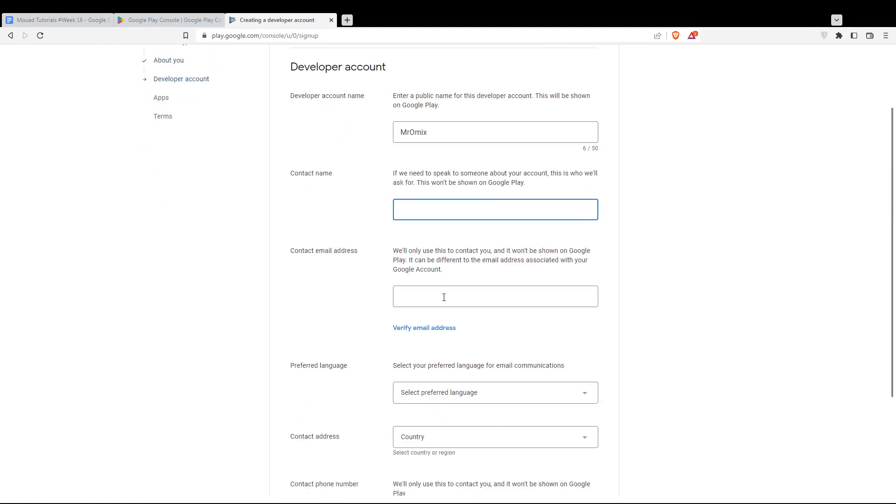
text(Mouad)
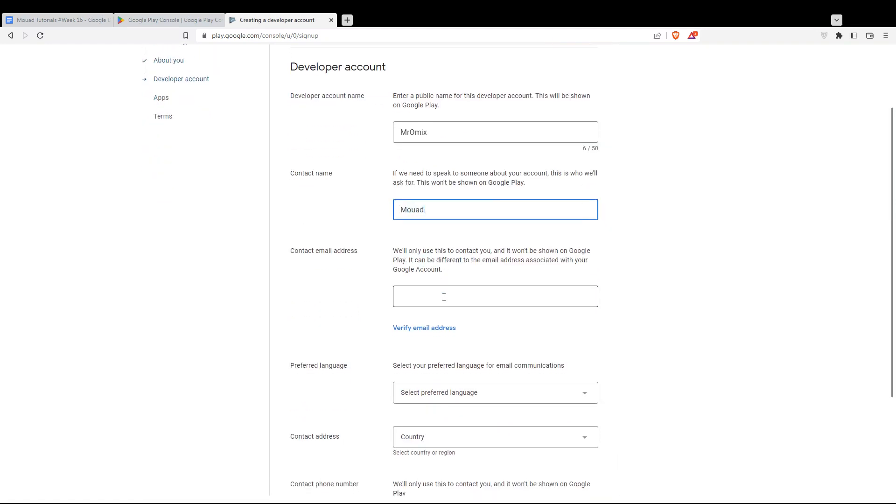
- Try to continue past the Developer account form, and activate the contact email address field
scroll(445, 298, down, 3)
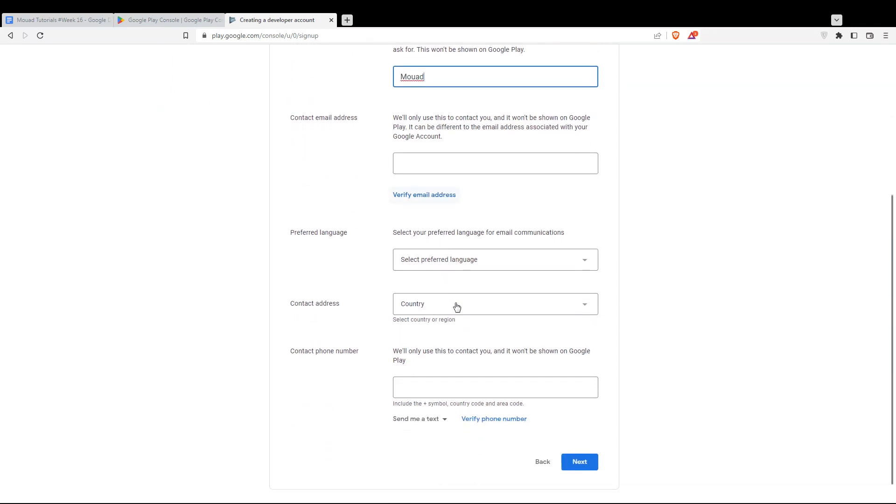
scroll(456, 306, up, 1)
scroll(459, 309, up, 1)
scroll(553, 399, down, 2)
click(580, 451)
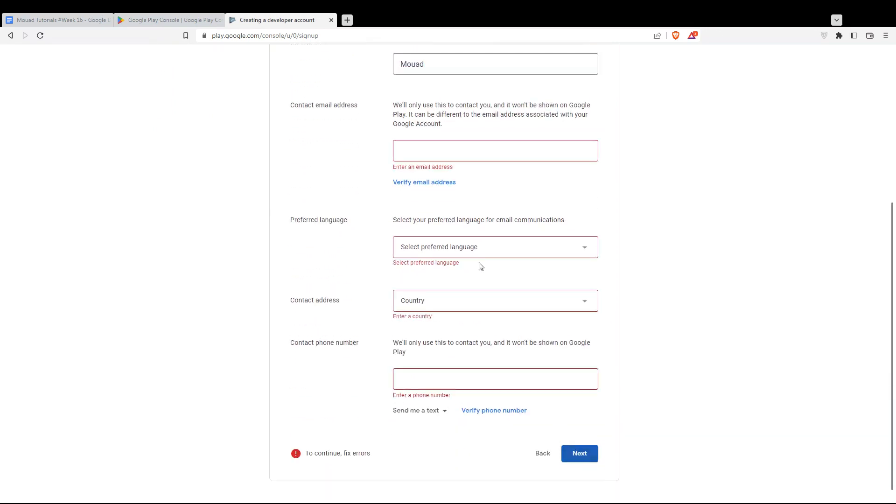
click(429, 154)
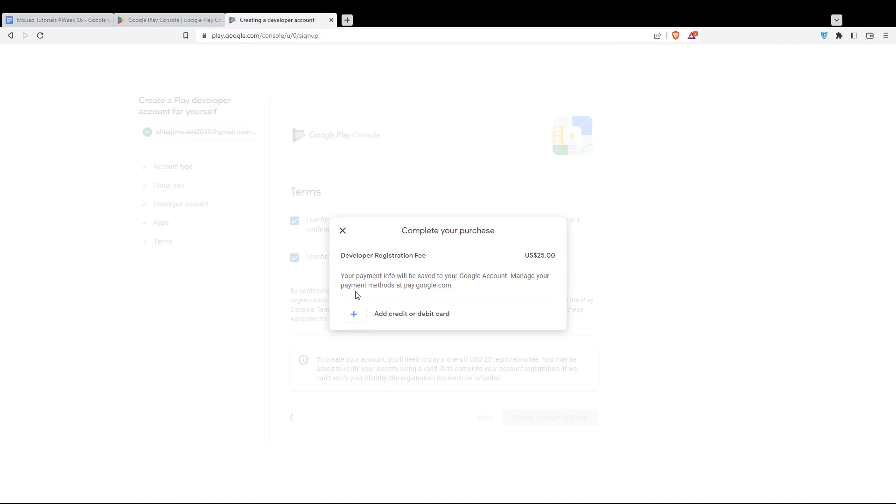
- Examine the developer registration fee in the purchase dialog and close it without adding a card
drag(343, 255, 547, 256)
drag(428, 256, 373, 254)
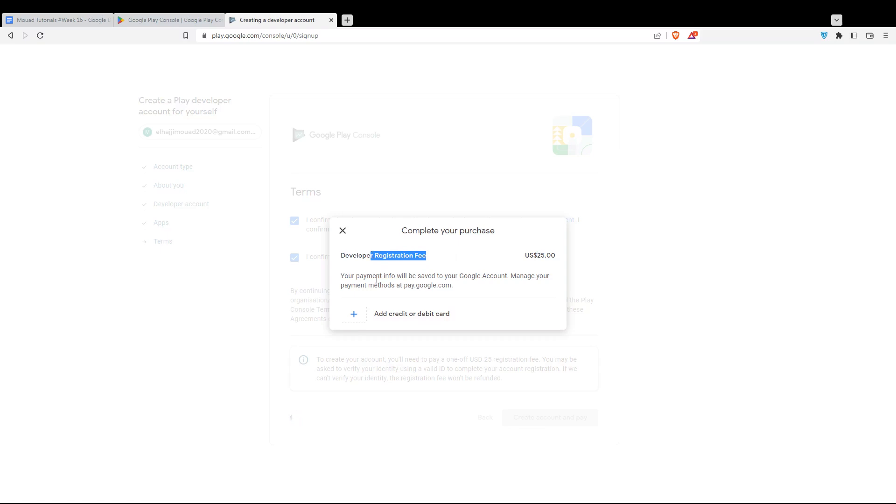
click(352, 267)
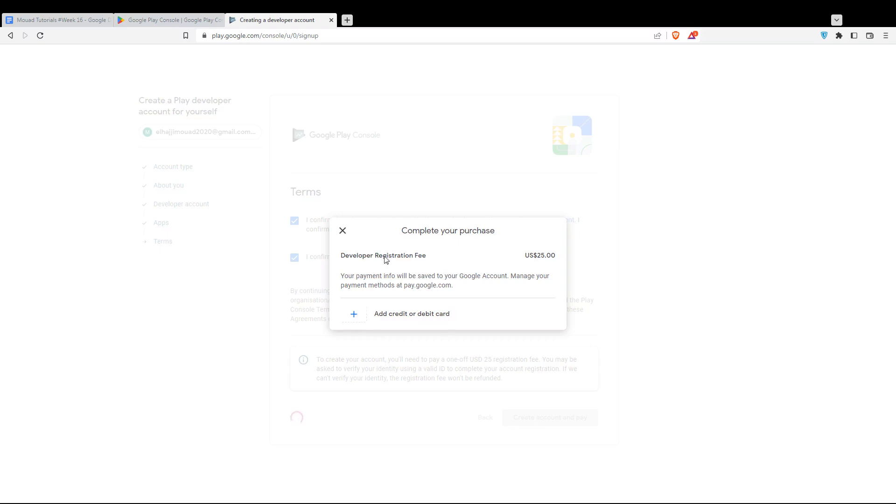
click(344, 232)
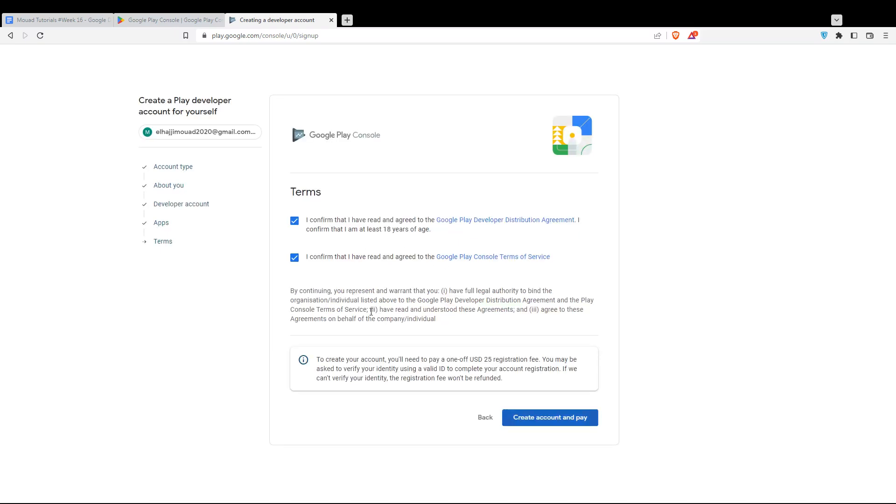